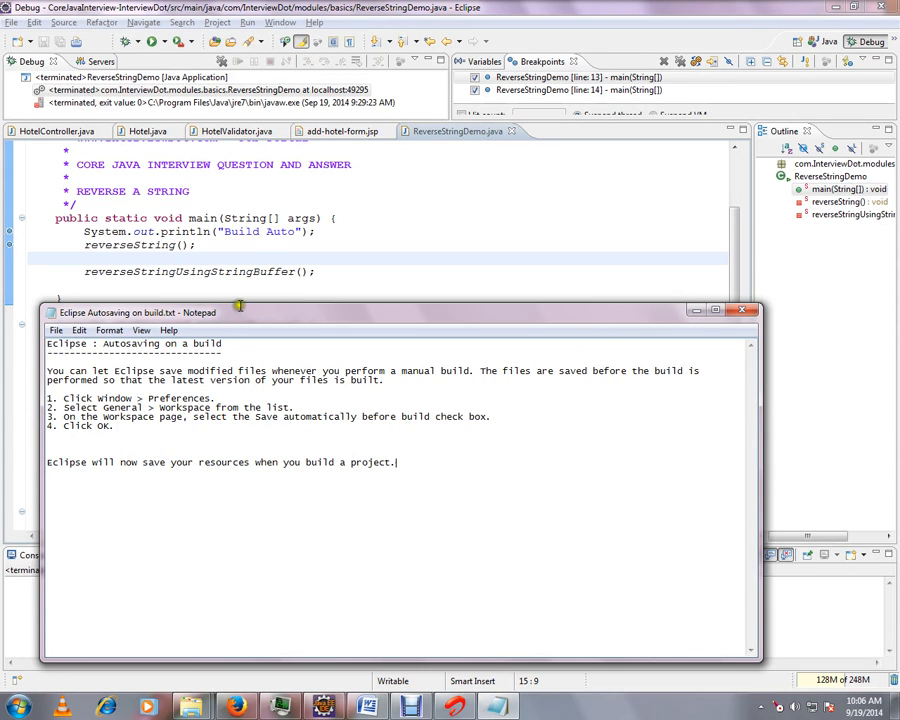
# Switch from Notepad to Eclipse and bring up Window > Preferences on the General page
pyautogui.click(306, 189)
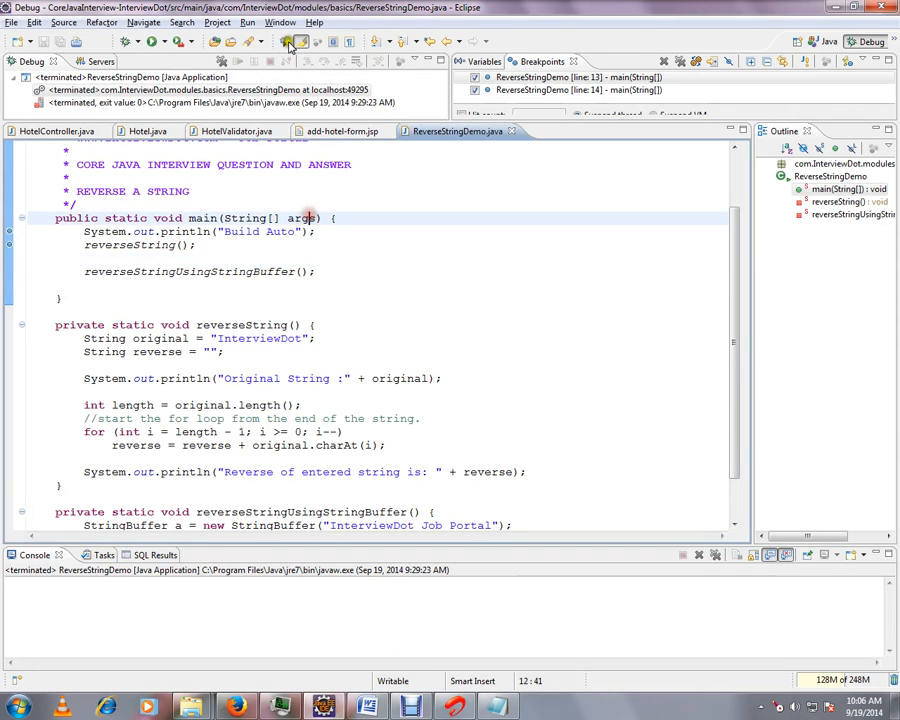
pyautogui.click(281, 22)
pyautogui.click(306, 216)
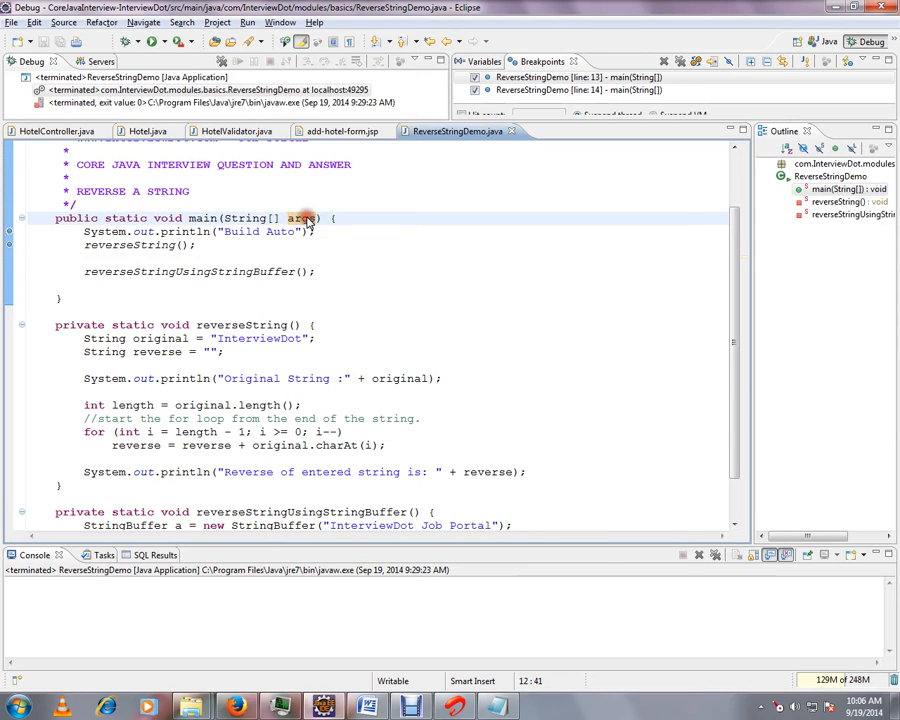
# Under General > Workspace, check 'Save automatically before build', then glance back at the Notepad notes
pyautogui.click(260, 137)
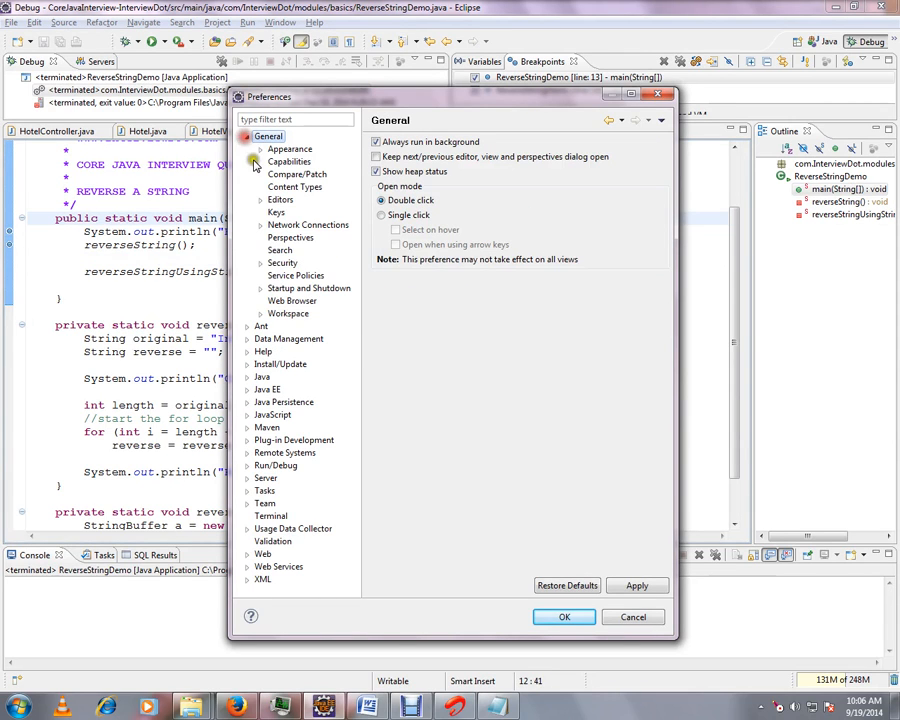
pyautogui.click(288, 313)
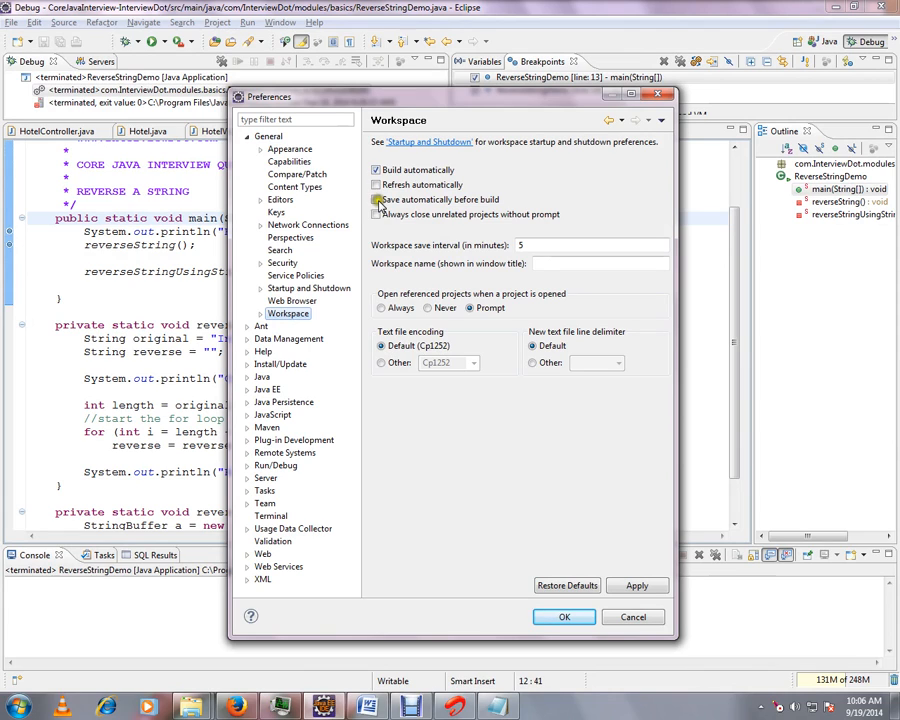
pyautogui.click(476, 200)
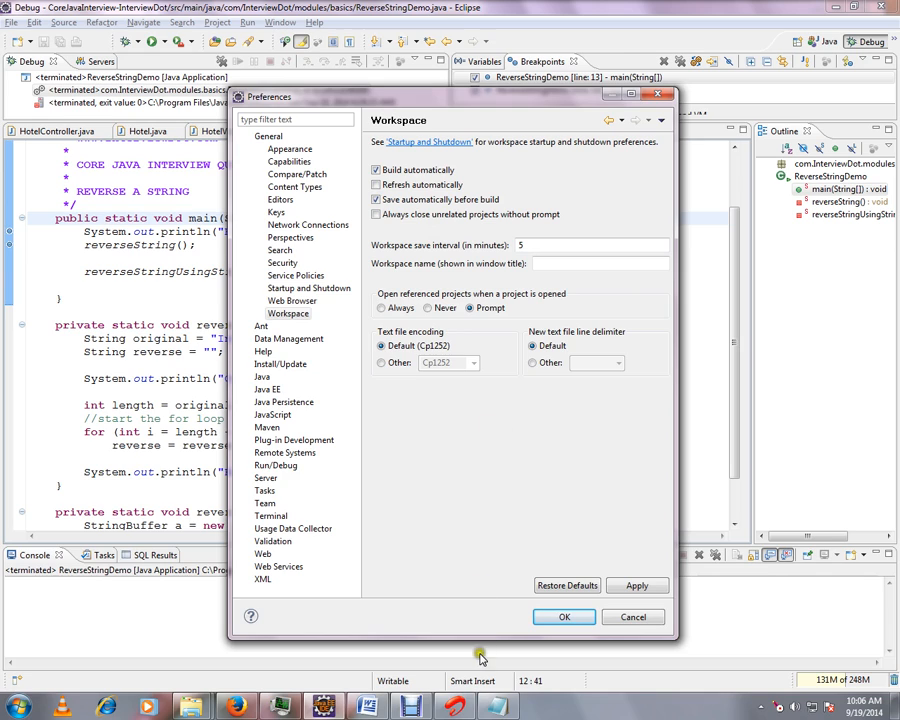
pyautogui.click(497, 706)
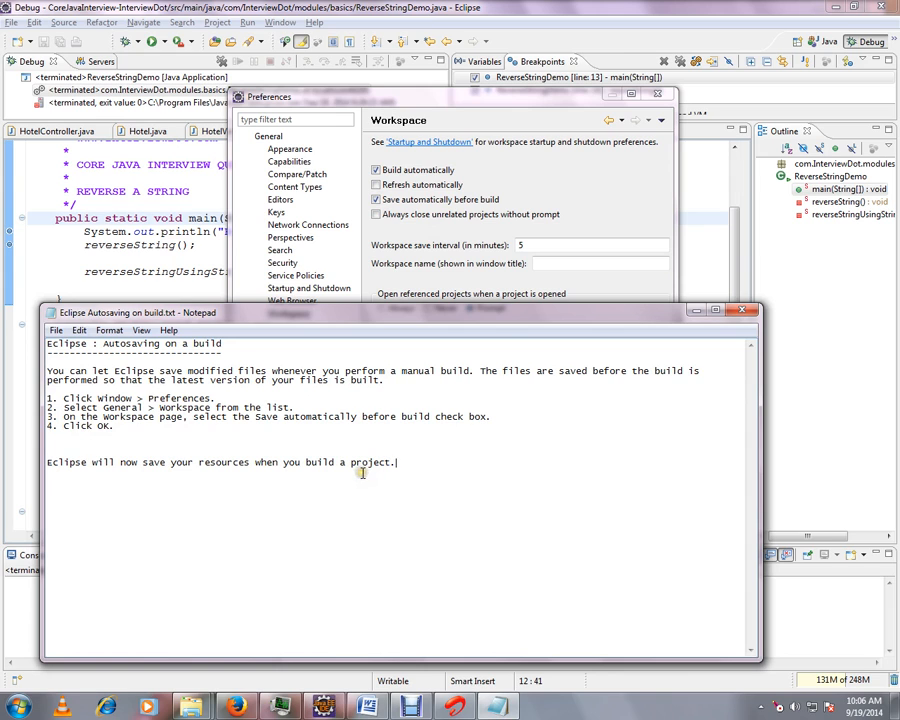
# Return to Preferences and confirm the autosave-before-build setting with Apply and OK
pyautogui.click(590, 293)
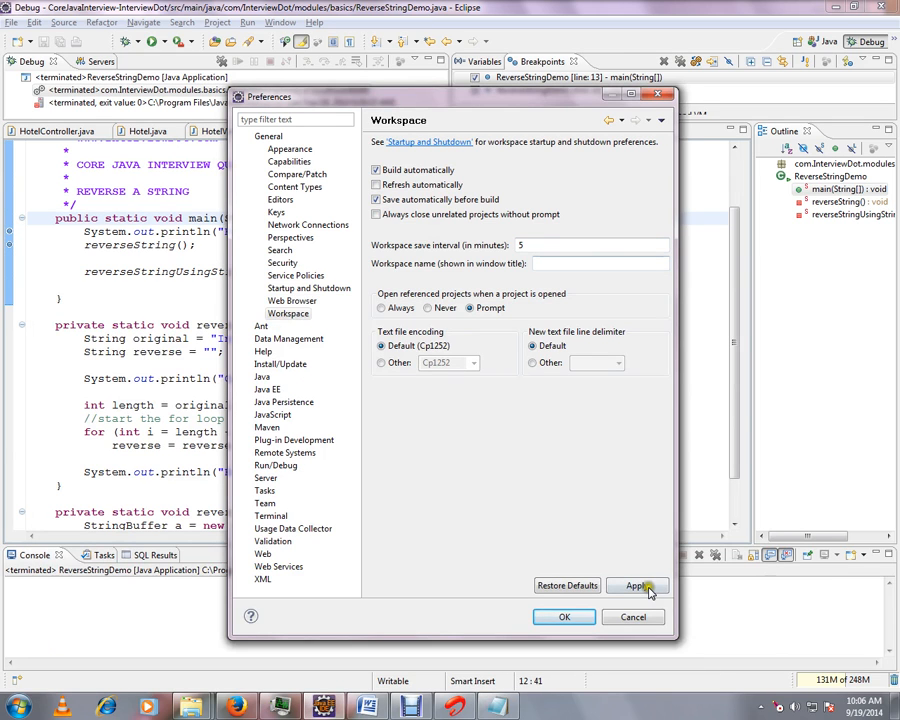
pyautogui.click(565, 617)
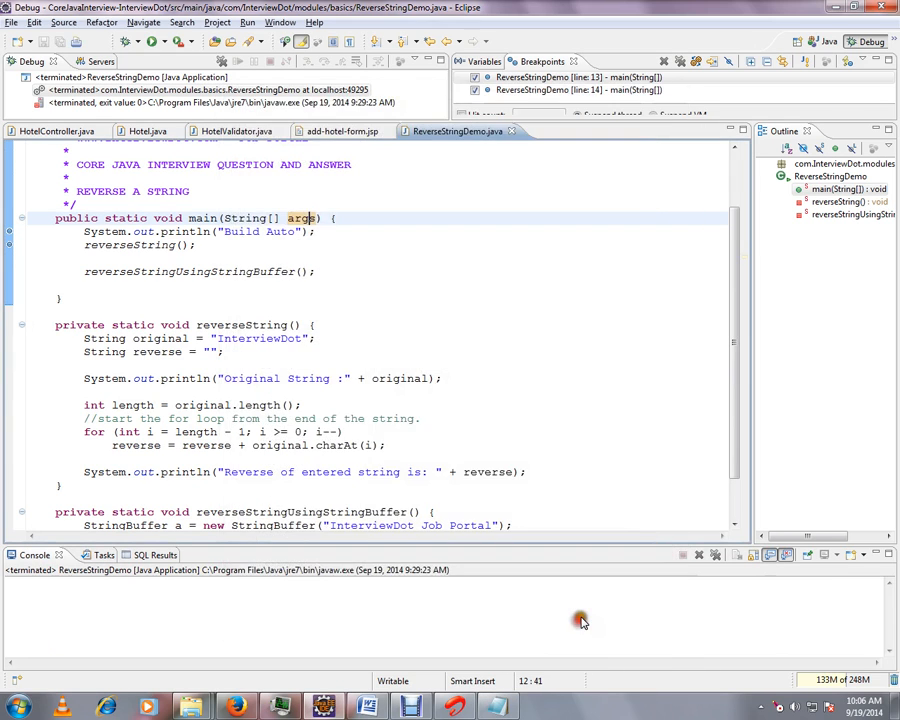
pyautogui.click(225, 92)
# Uncheck Build Automatically in the Project menu and return to the ReverseStringDemo editor
pyautogui.click(217, 22)
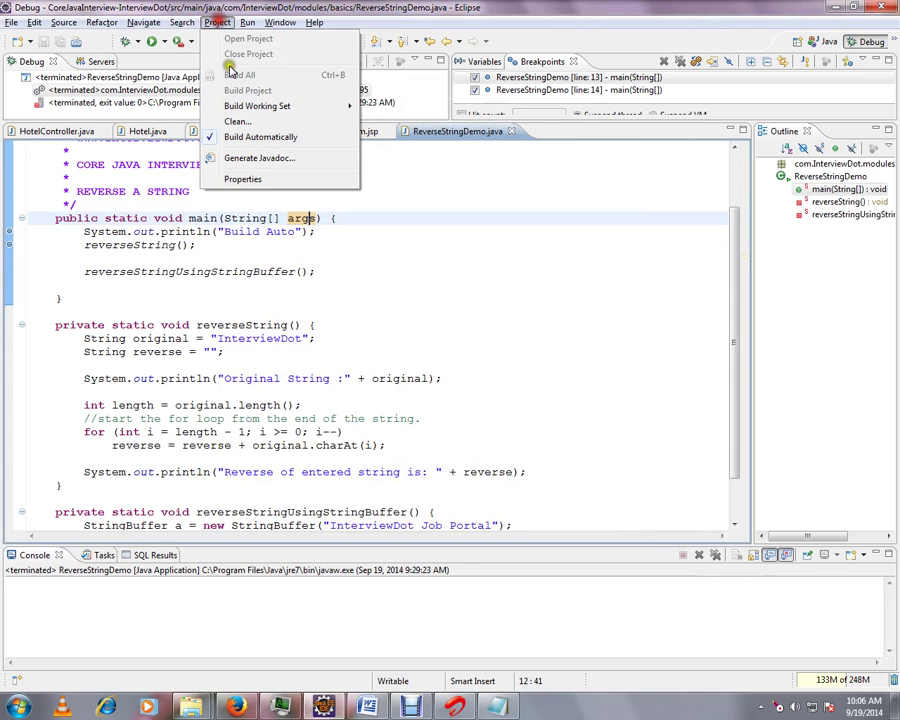
pyautogui.click(231, 137)
pyautogui.click(217, 22)
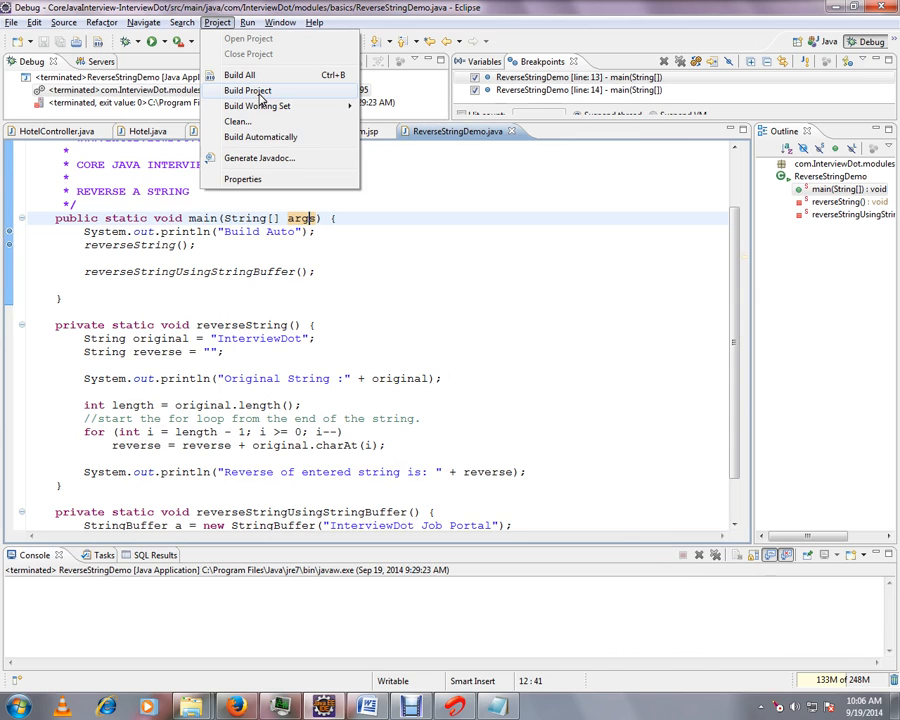
pyautogui.click(399, 262)
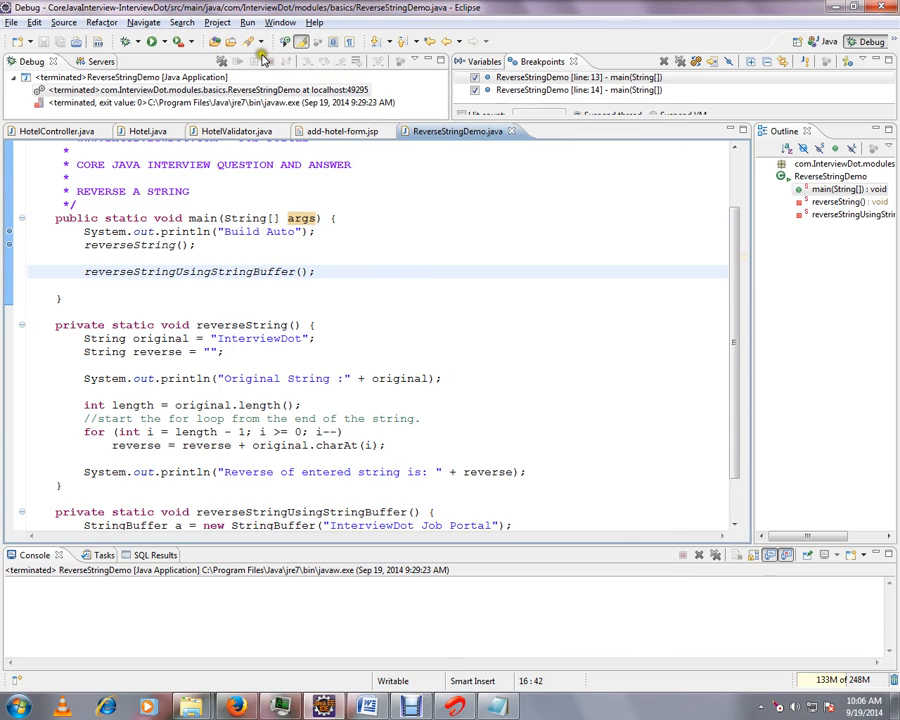
# Reopen Preferences on General > Workspace to verify autosave before build is still on
pyautogui.click(279, 22)
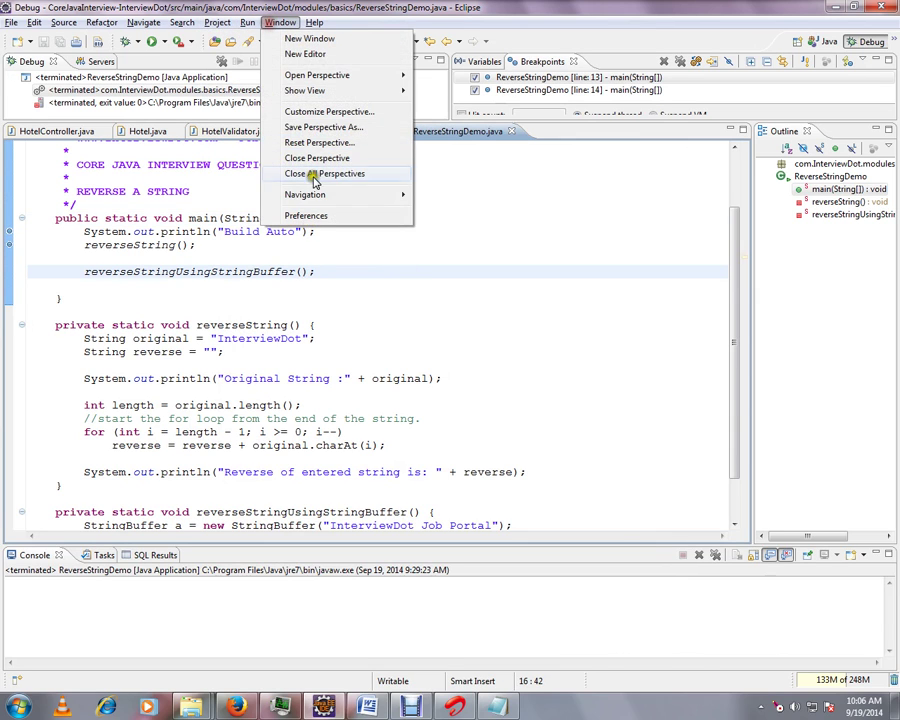
pyautogui.click(300, 212)
pyautogui.click(288, 313)
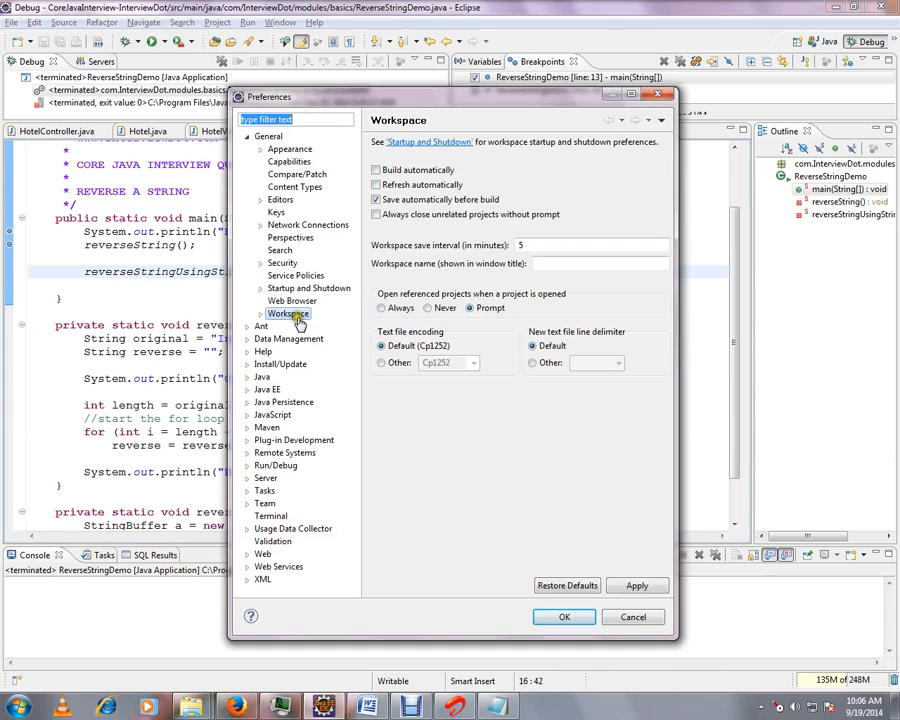